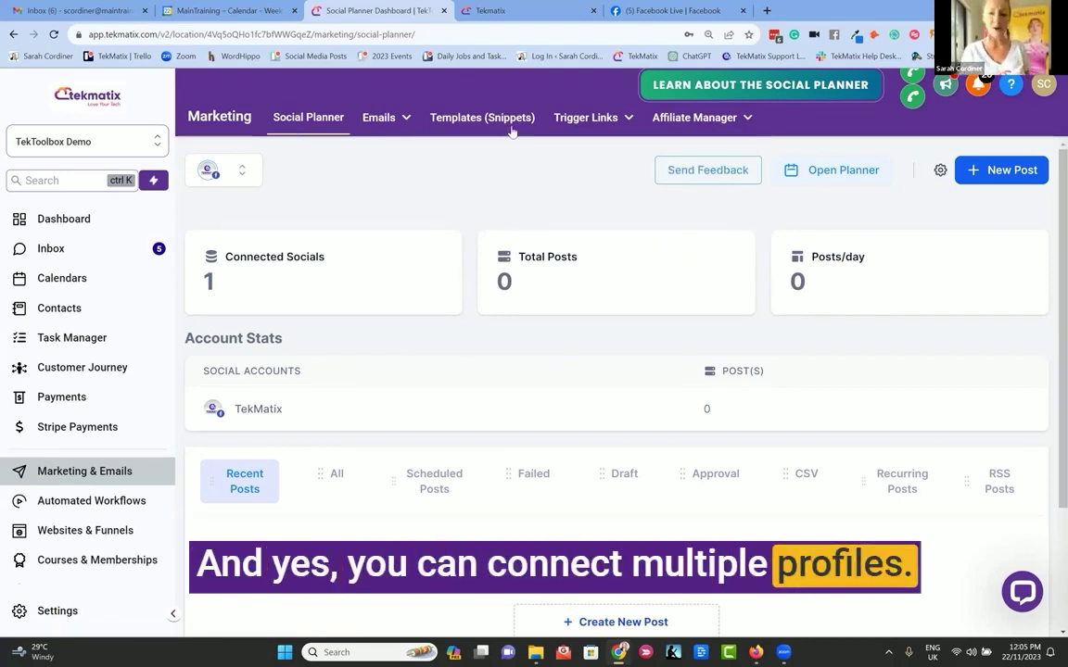
Open the Social Planner settings and browse Social Accounts down through Instagram, LinkedIn, Twitter and TikTok.
left_click(941, 170)
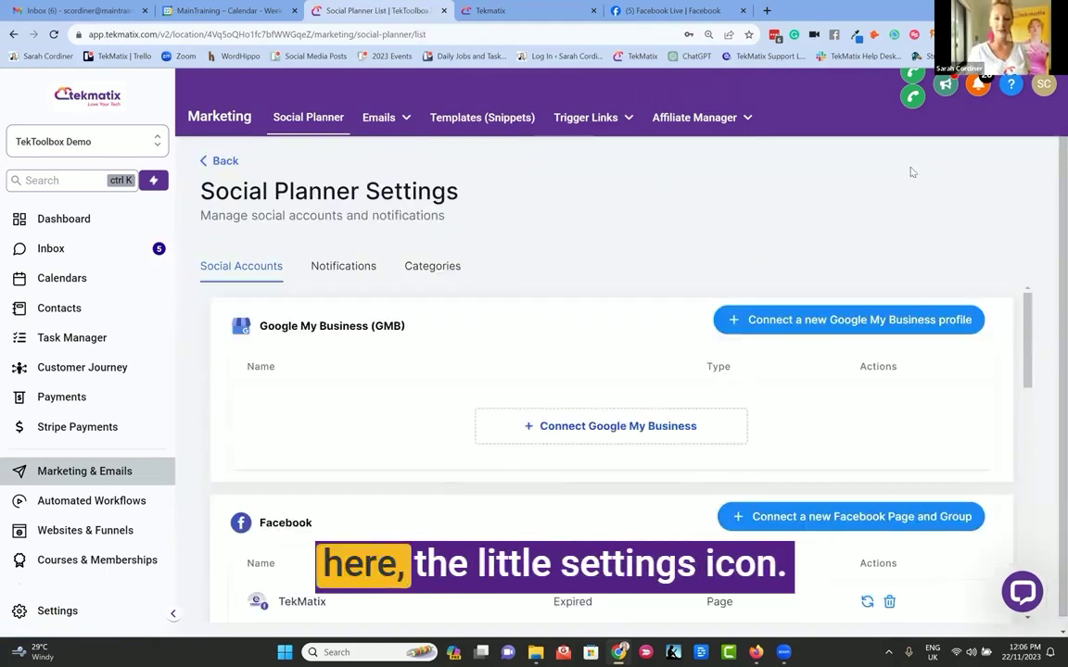
scroll(596, 237, "down", 1)
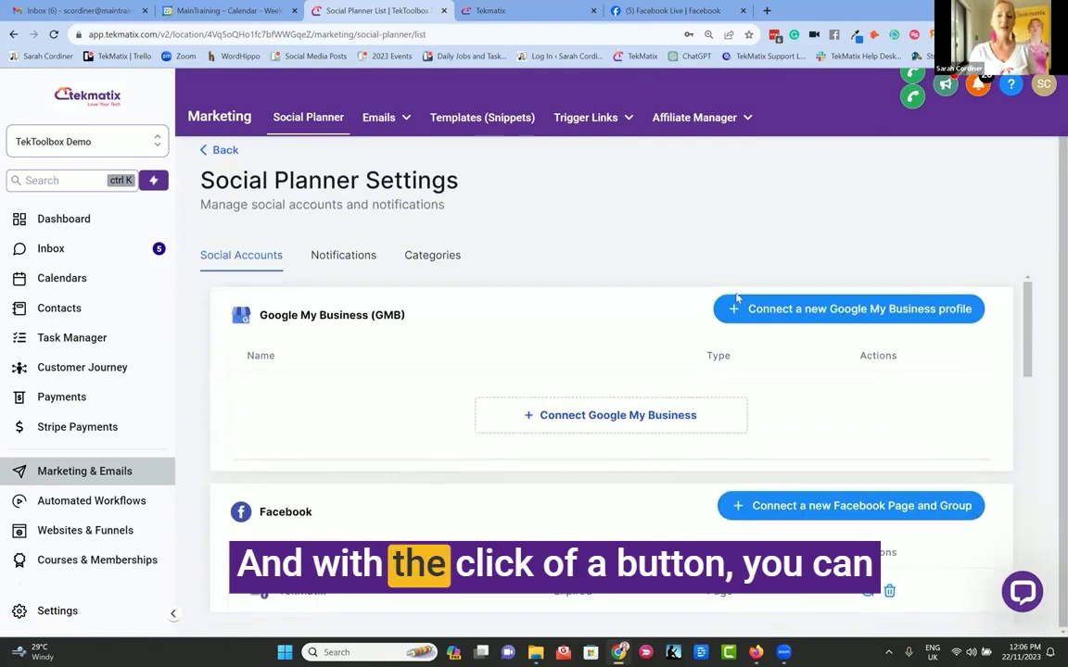
scroll(941, 299, "down", 2)
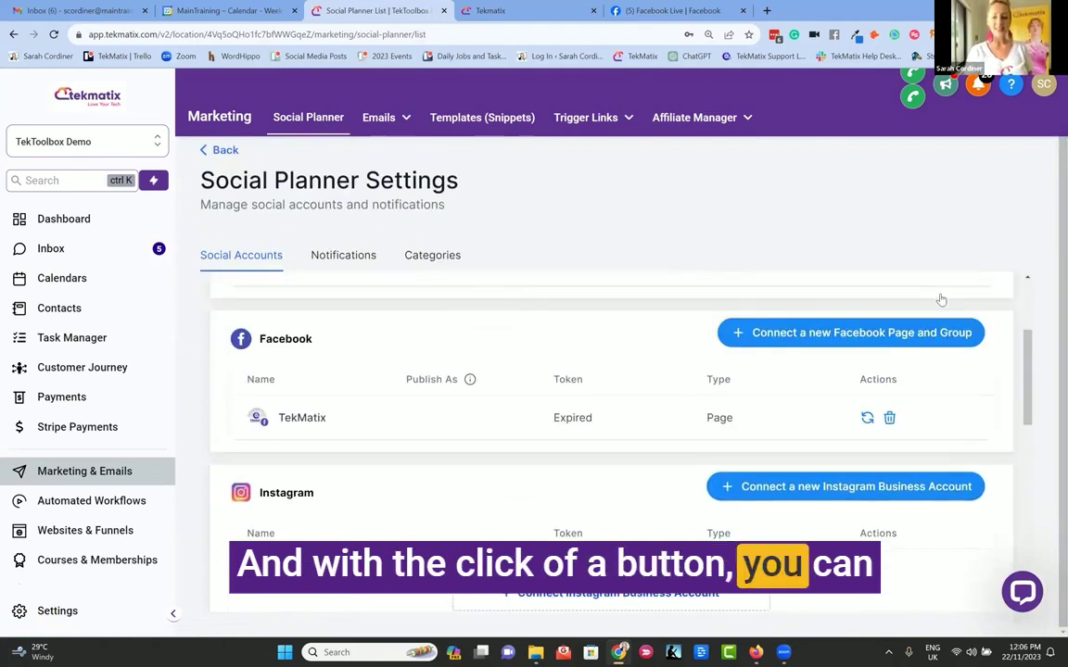
scroll(941, 298, "up", 2)
scroll(941, 298, "down", 3)
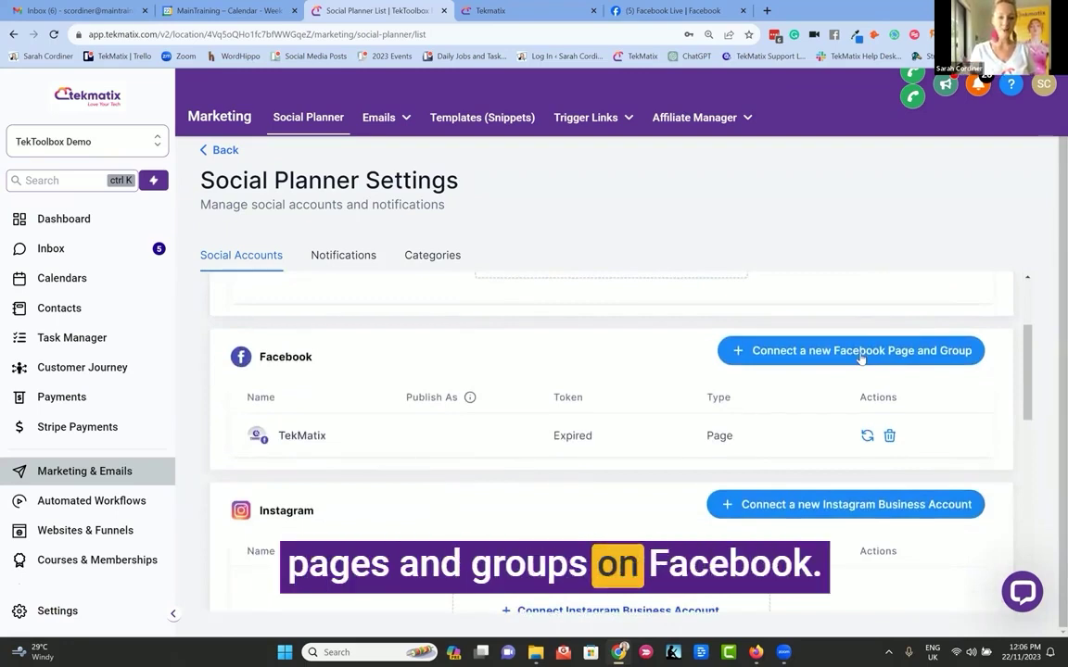
scroll(861, 359, "down", 3)
scroll(861, 359, "up", 1)
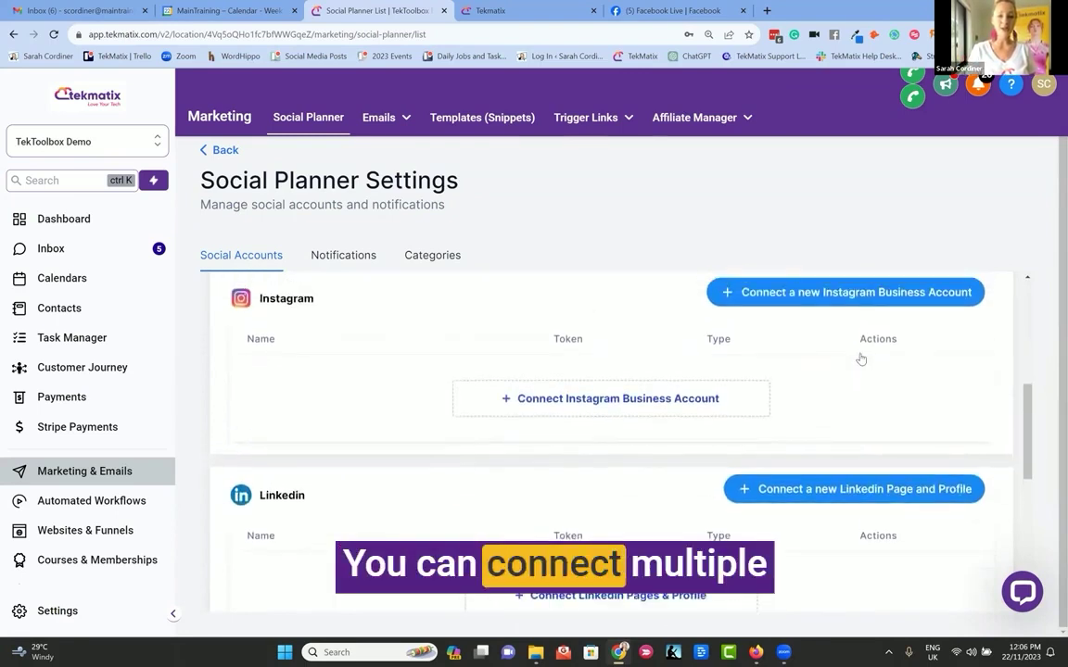
scroll(959, 351, "down", 2)
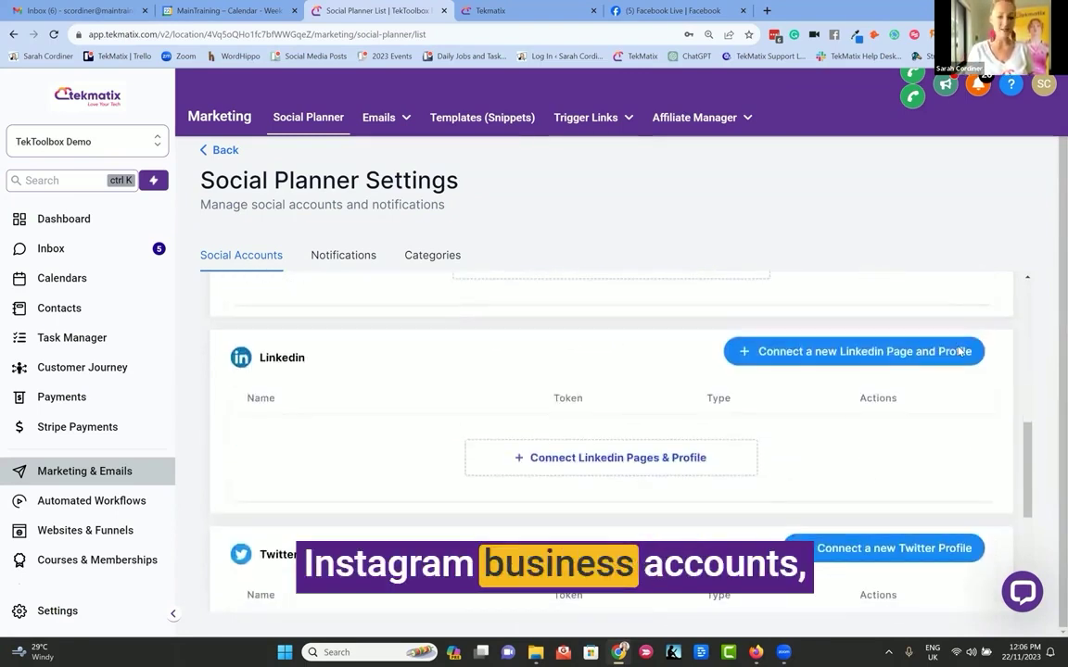
scroll(960, 352, "down", 1)
scroll(960, 352, "down", 2)
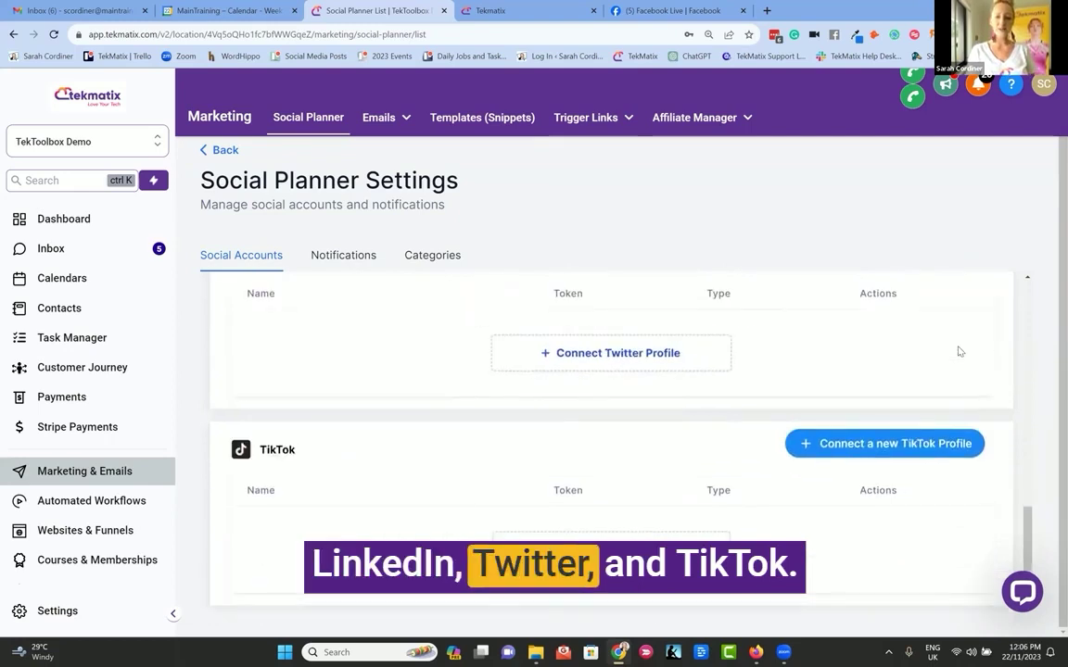
scroll(960, 351, "up", 1)
scroll(961, 351, "down", 1)
Scroll back up to the top of the social accounts list.
scroll(961, 351, "up", 1)
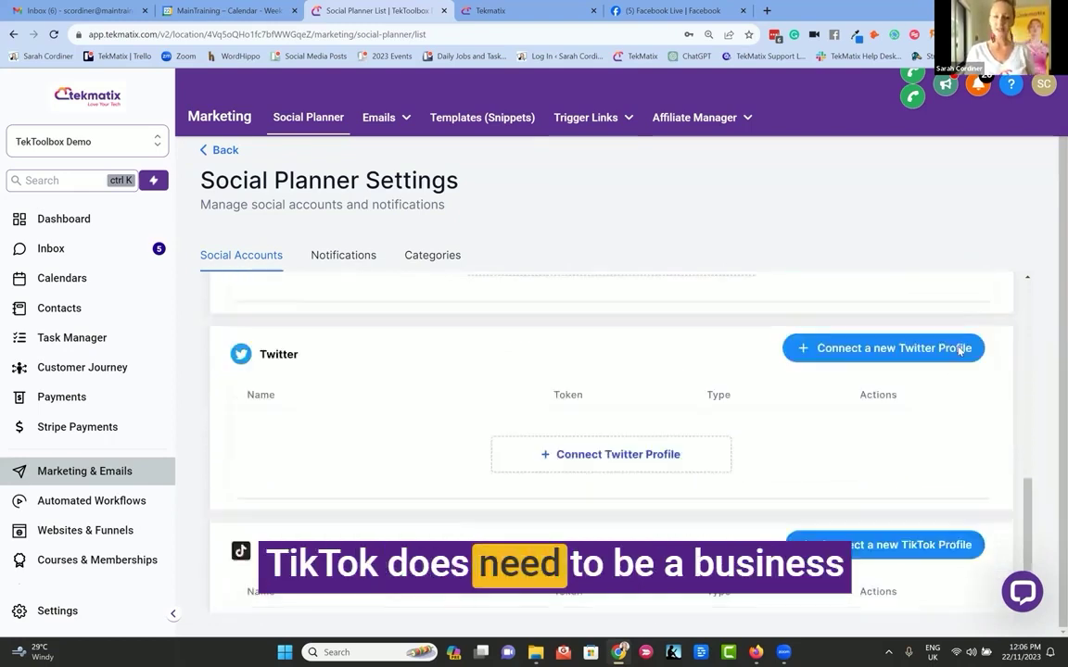
scroll(960, 351, "up", 1)
scroll(961, 351, "up", 3)
scroll(1001, 319, "up", 1)
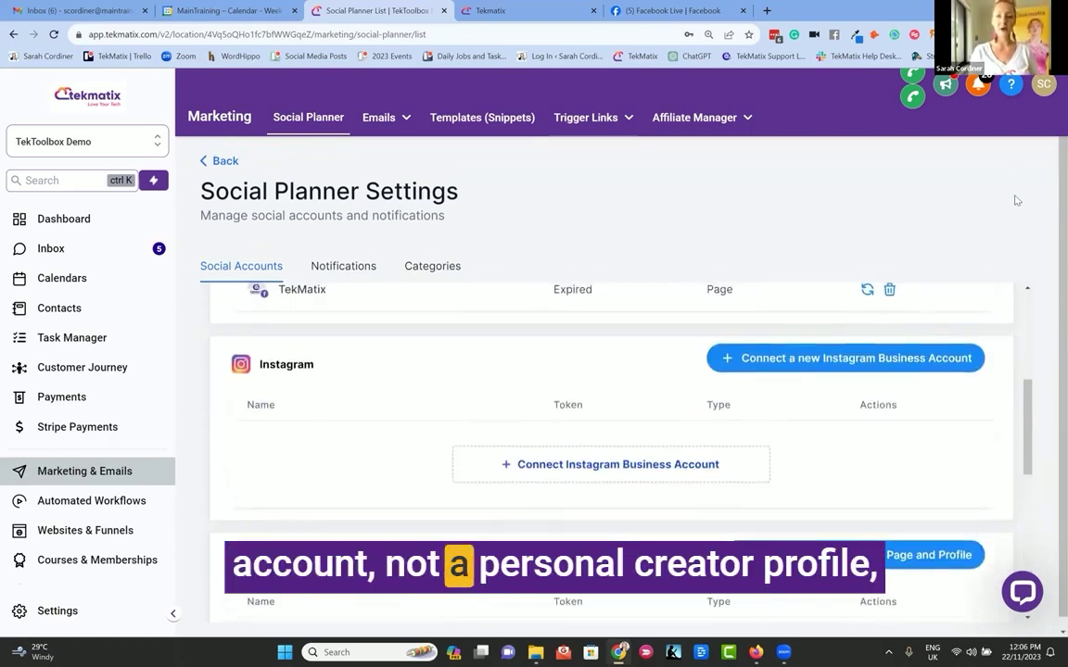
scroll(1001, 319, "up", 2)
scroll(1001, 318, "up", 1)
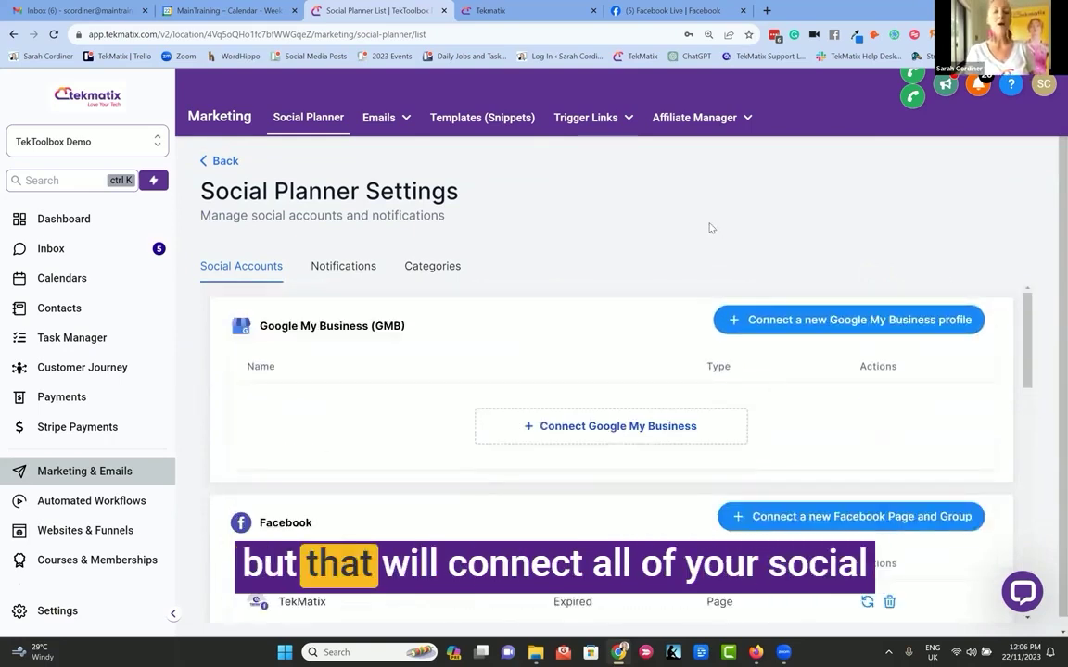
Go back to the dashboard and show the New Post options, including CSV bulk upload.
left_click(208, 160)
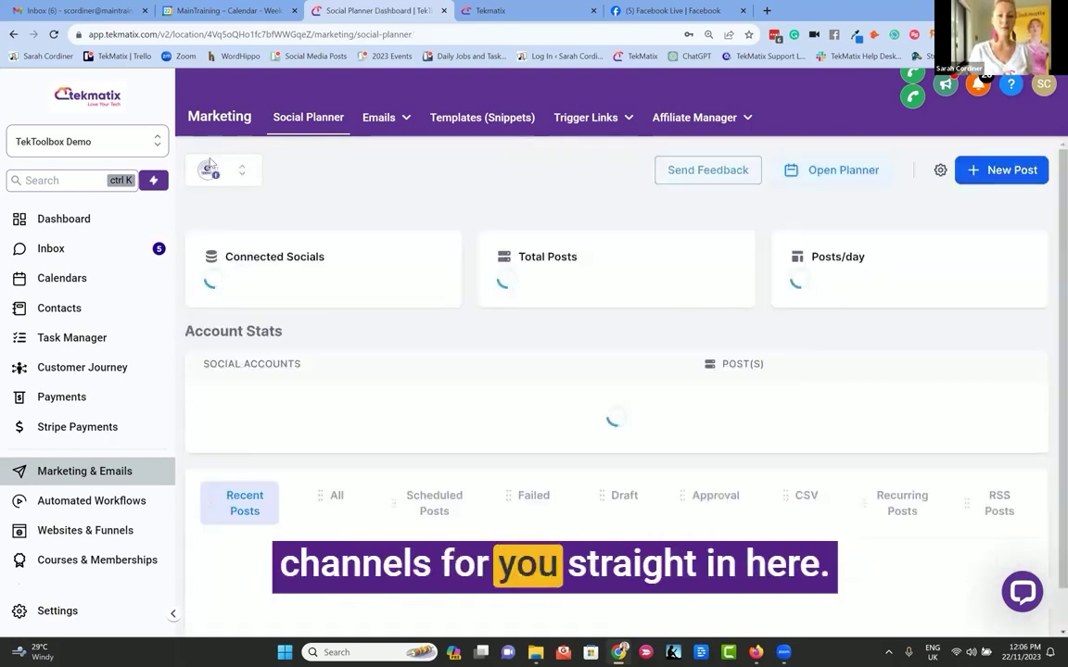
left_click(977, 171)
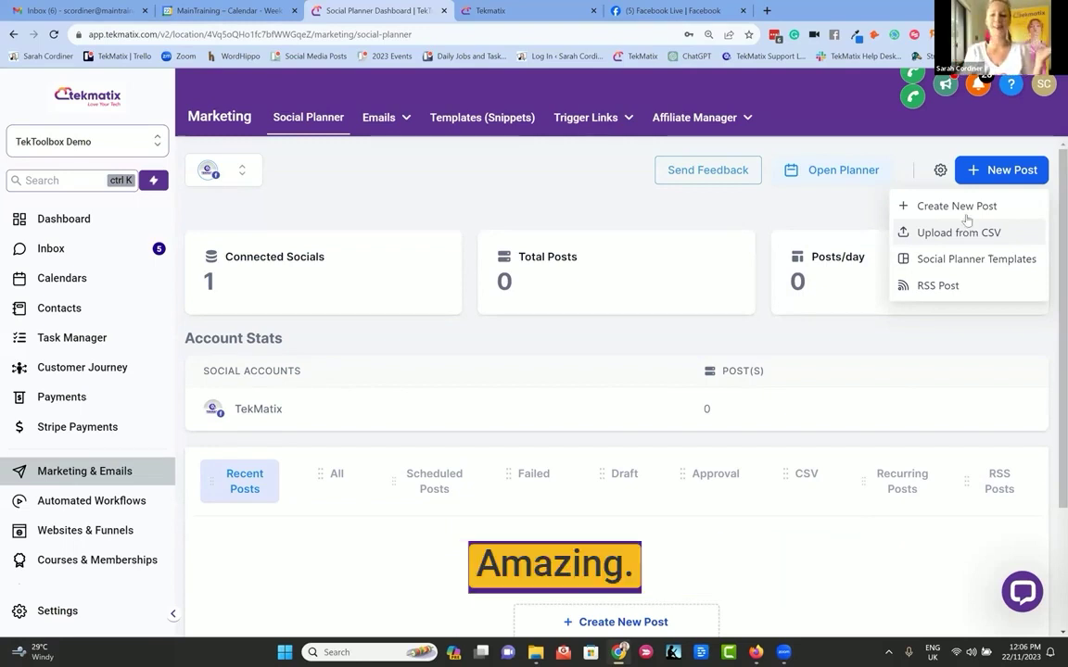
Create a new post and reconnect the expired TekMatix Facebook page from the Post to list.
left_click(960, 206)
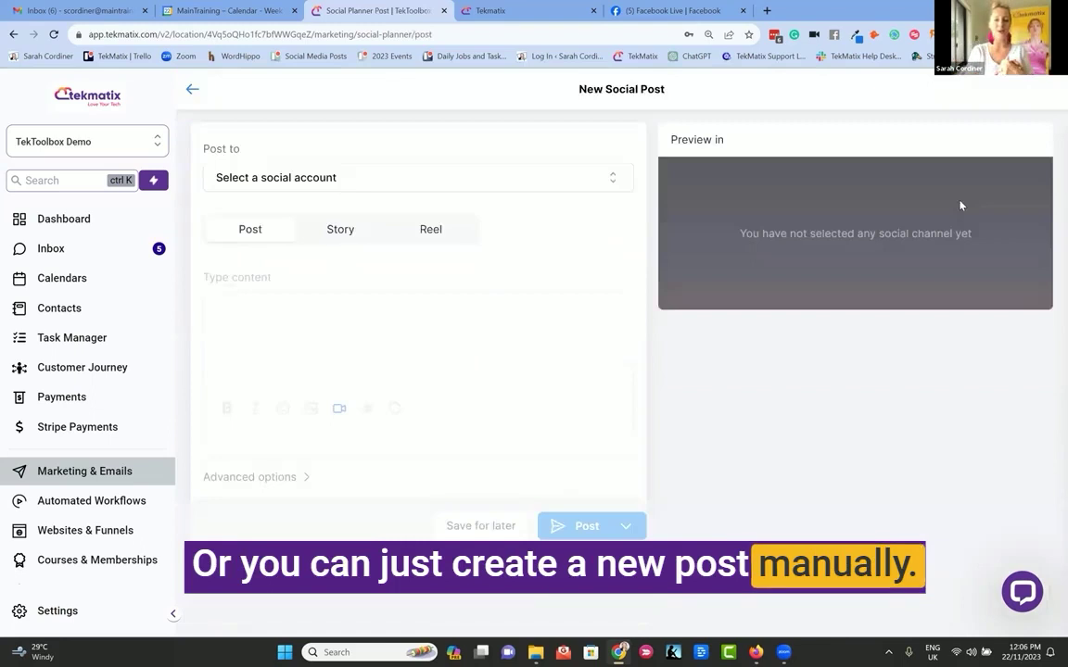
left_click(547, 176)
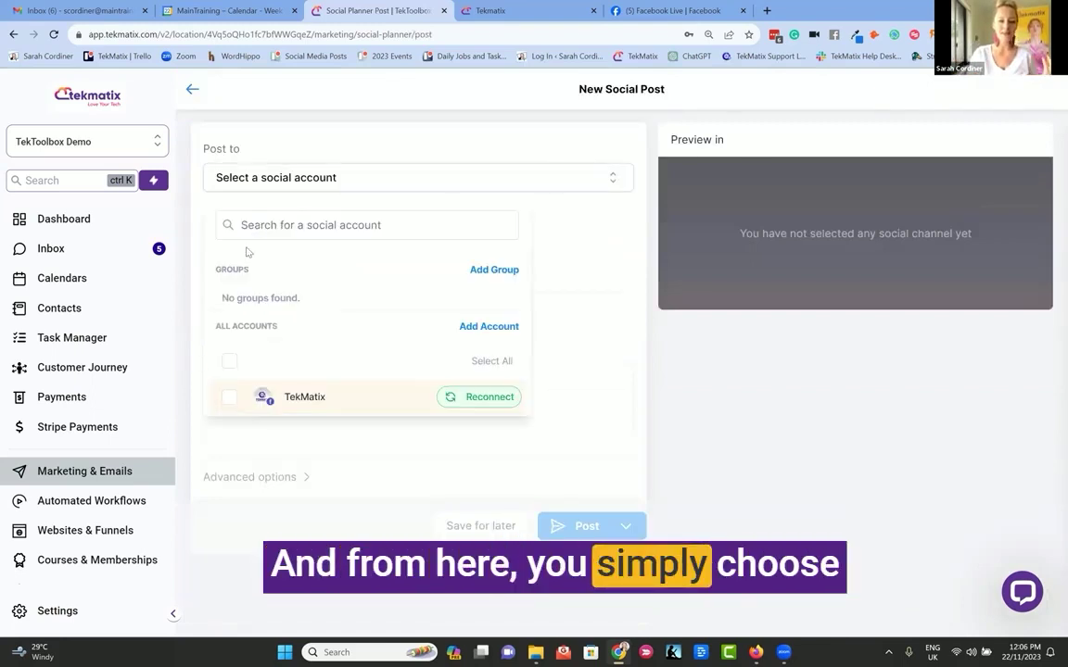
left_click(228, 360)
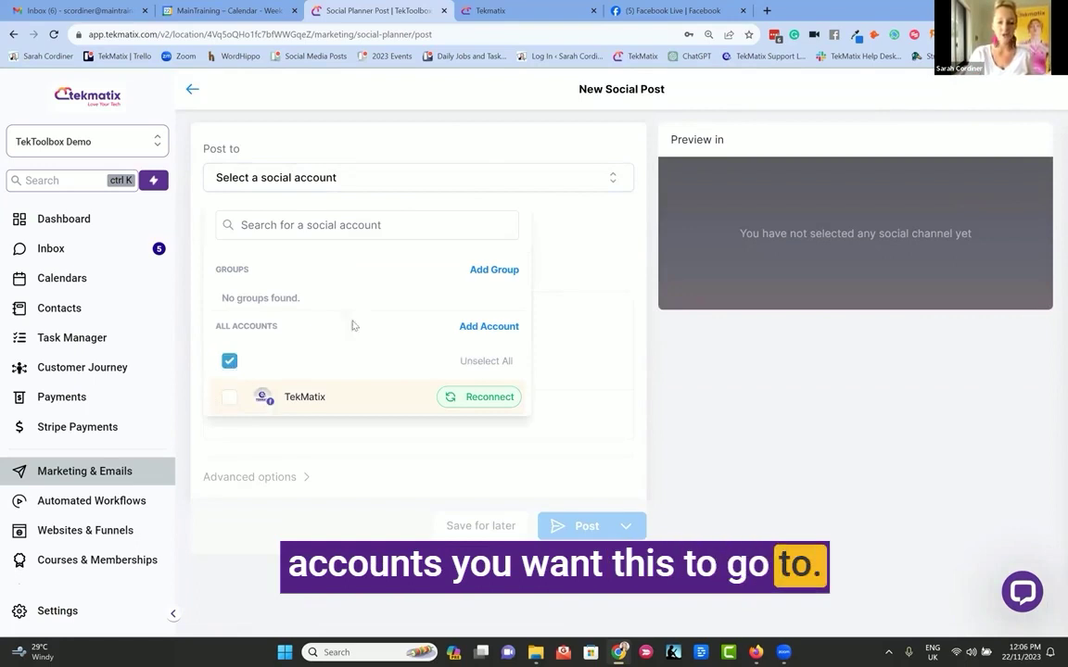
left_click(559, 238)
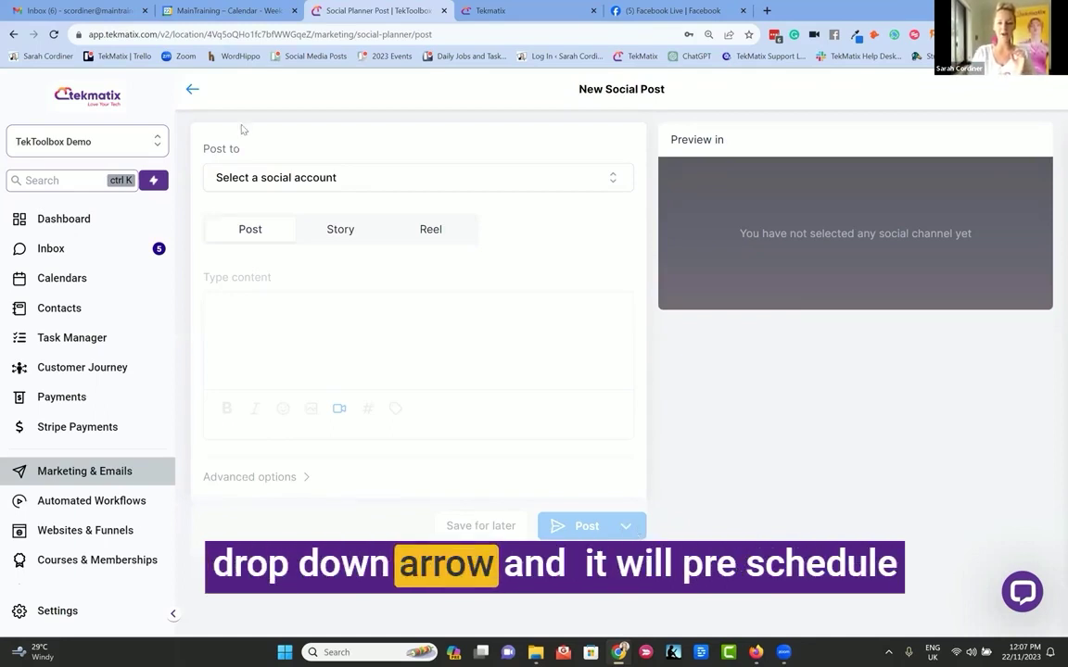
left_click(264, 184)
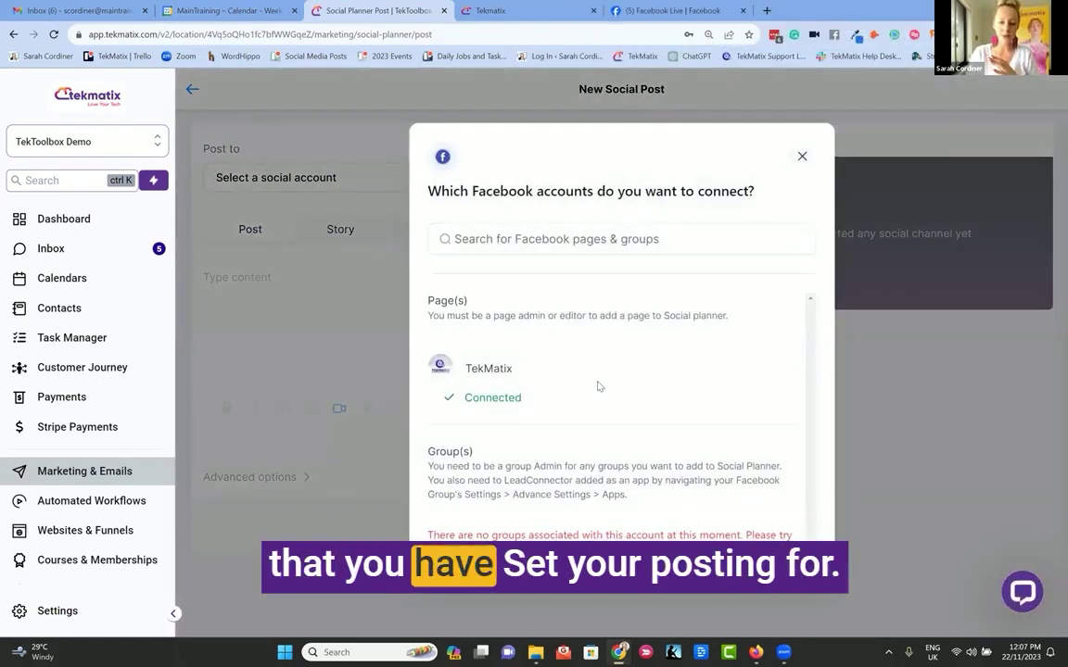
left_click(803, 158)
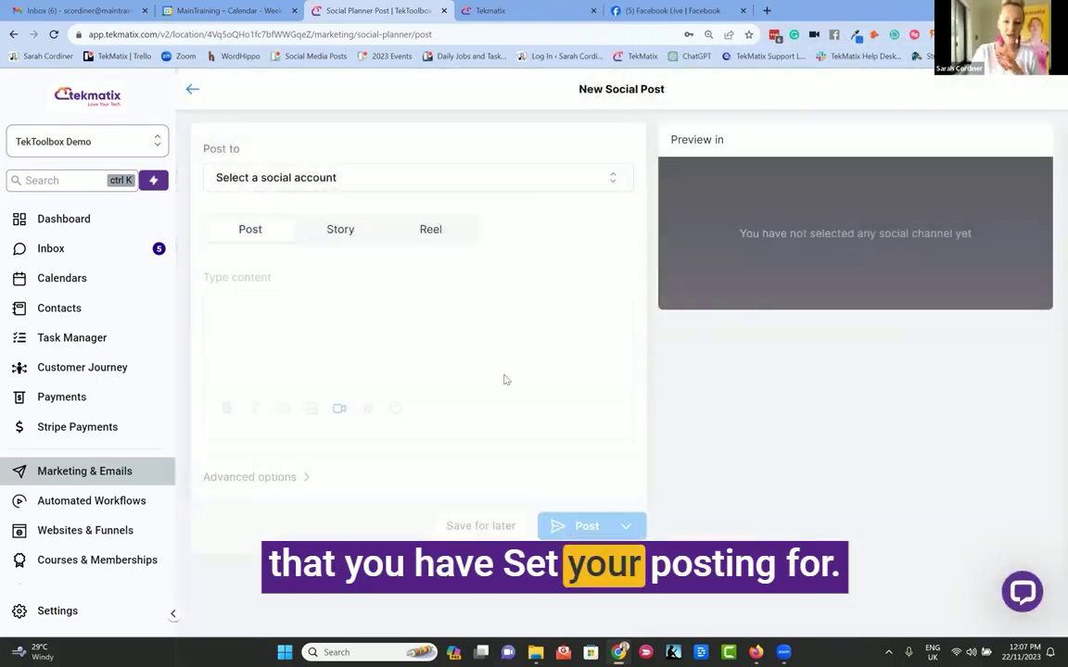
Select TekMatix as the posting account and enter placeholder text as the post content.
left_click(297, 179)
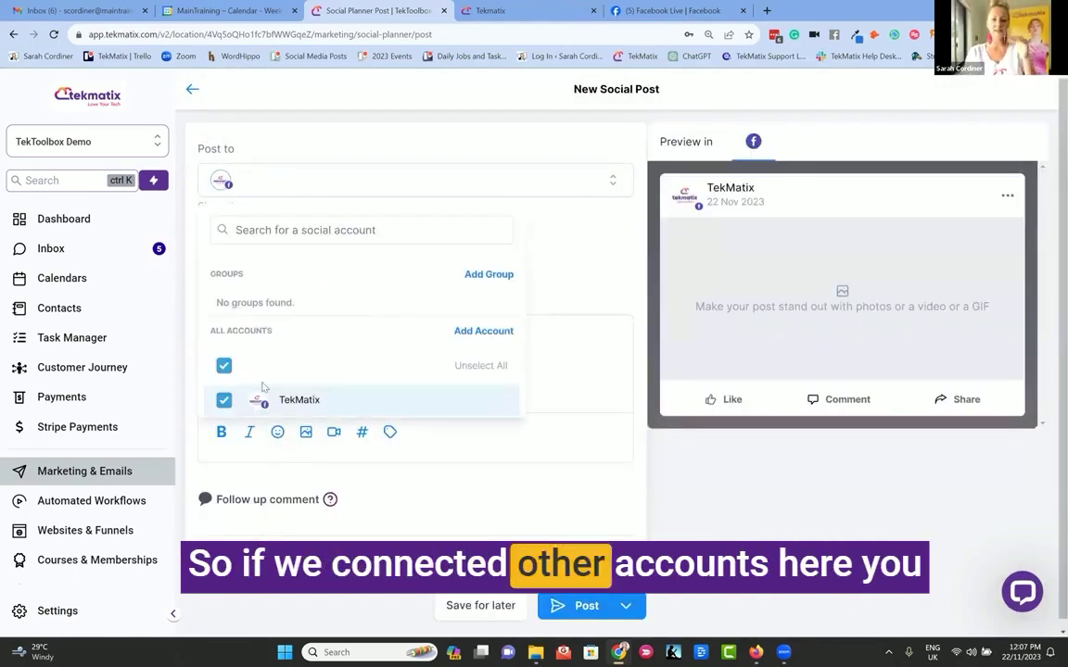
left_click(578, 240)
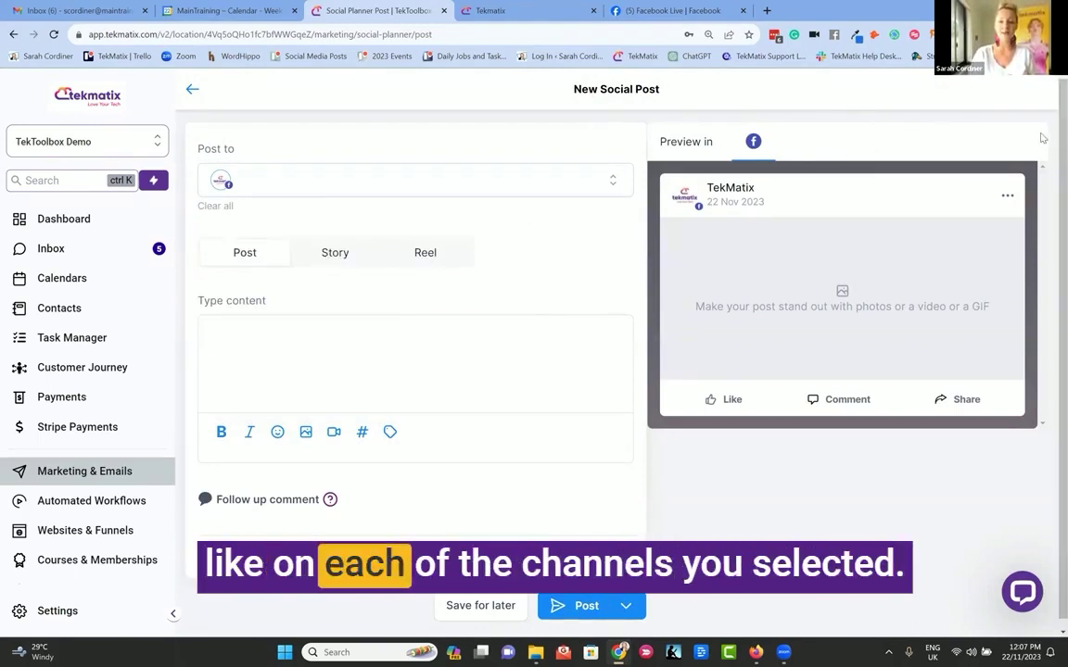
left_click(252, 361)
type("nvkjdnjmvndj")
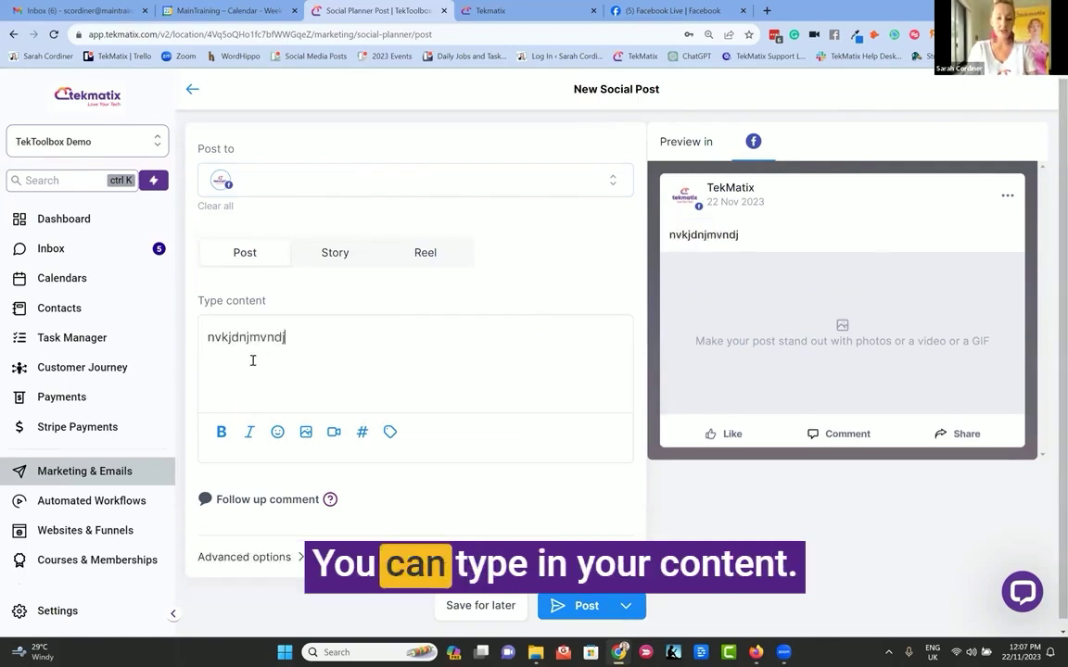
type("nfv")
Insert #coursecreator from the Course Creation saved hashtags, moved onto its own line.
left_click(365, 434)
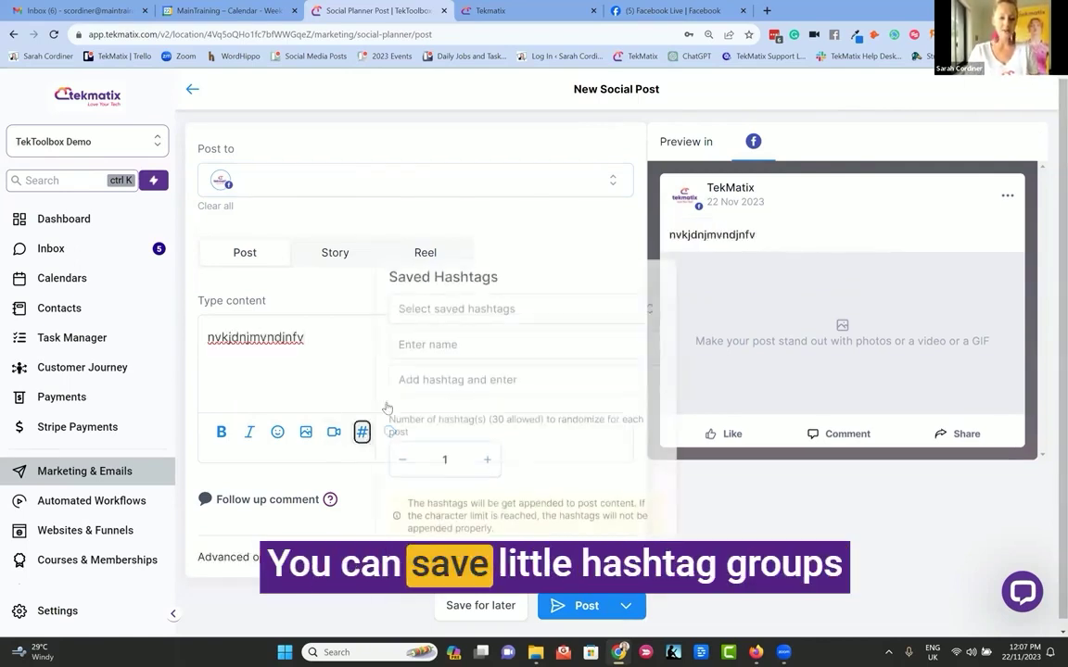
left_click(432, 303)
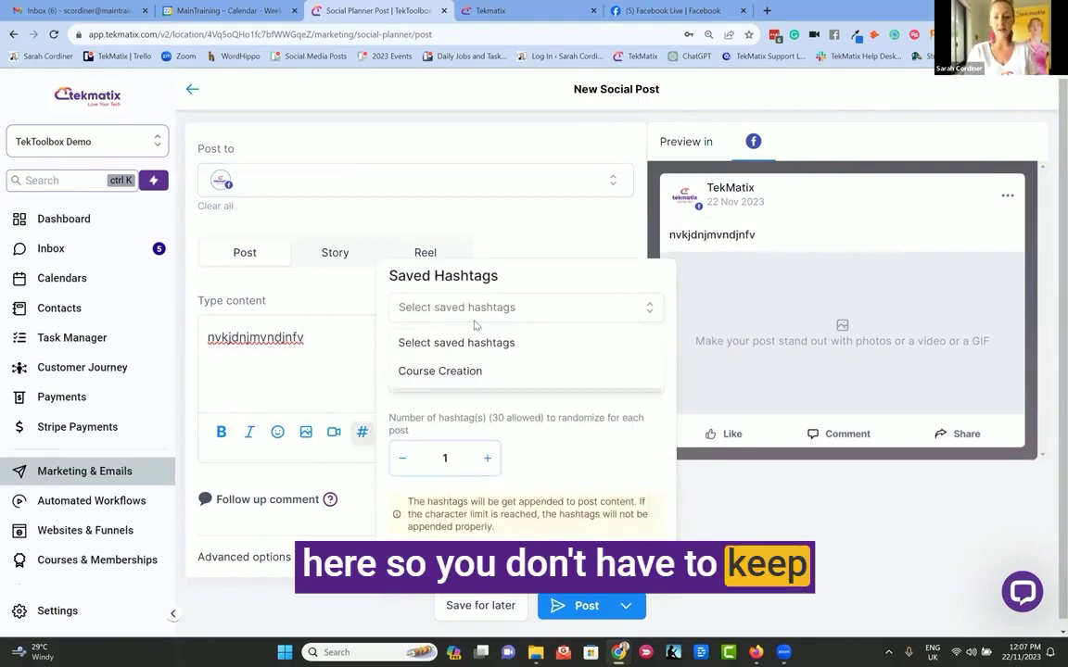
left_click(433, 373)
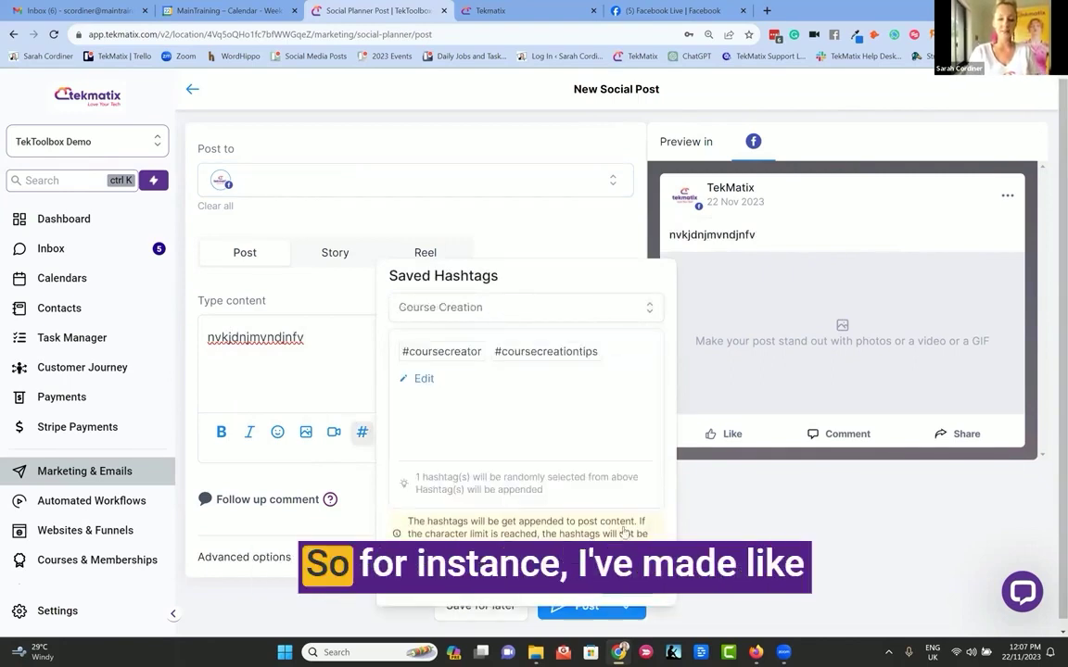
left_click(422, 320)
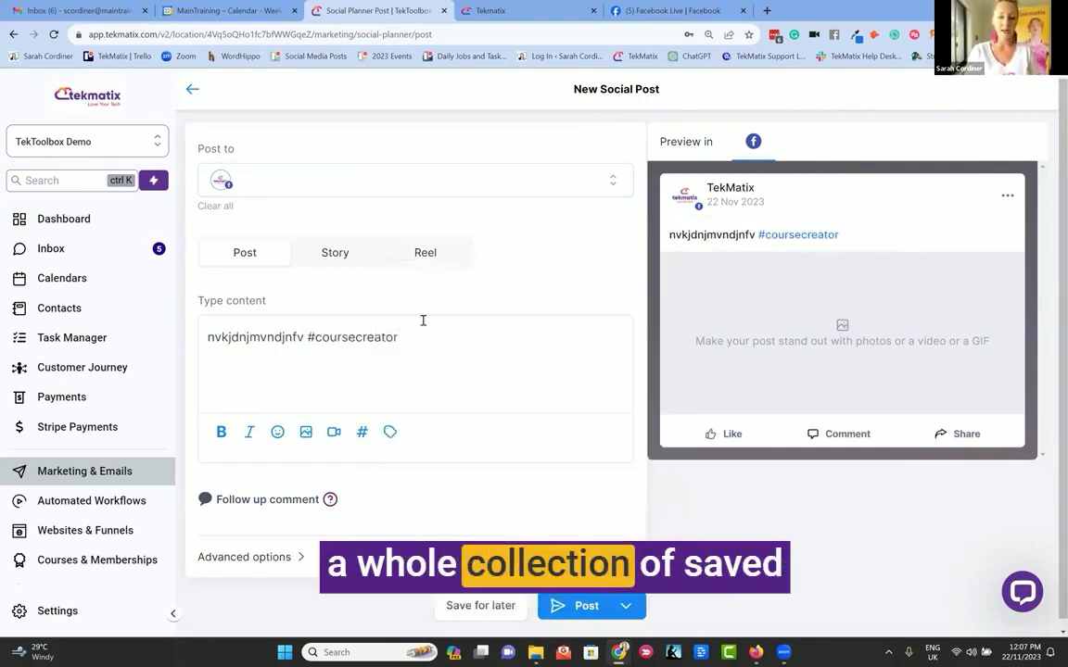
left_click(309, 338)
key("Return")
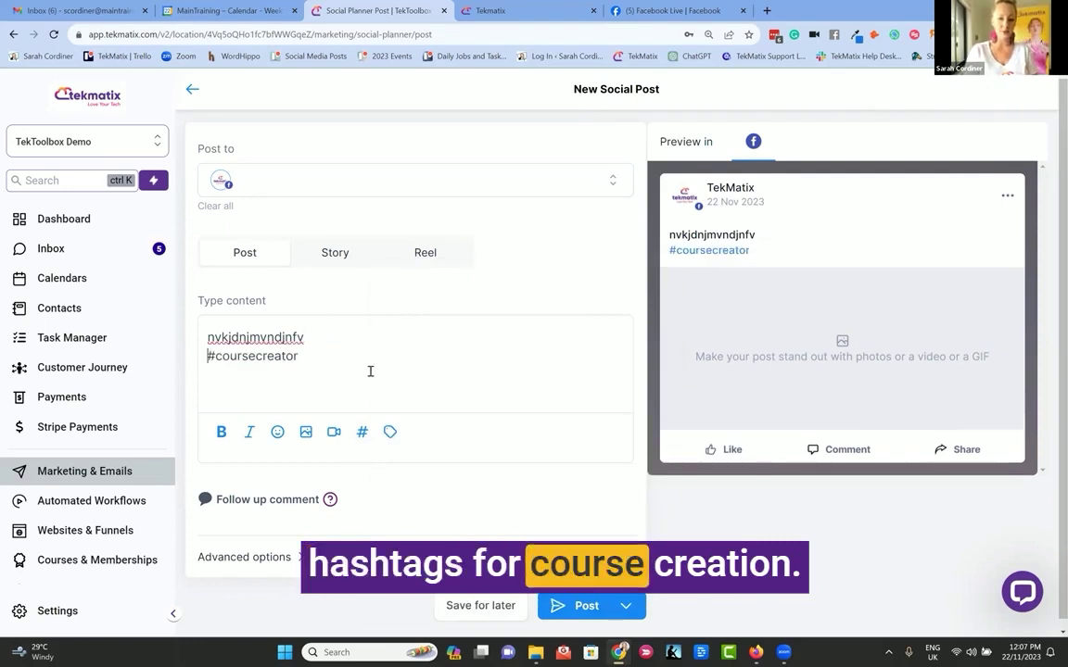
Add a follow-up comment reading 'link is is here'.
left_click(272, 497)
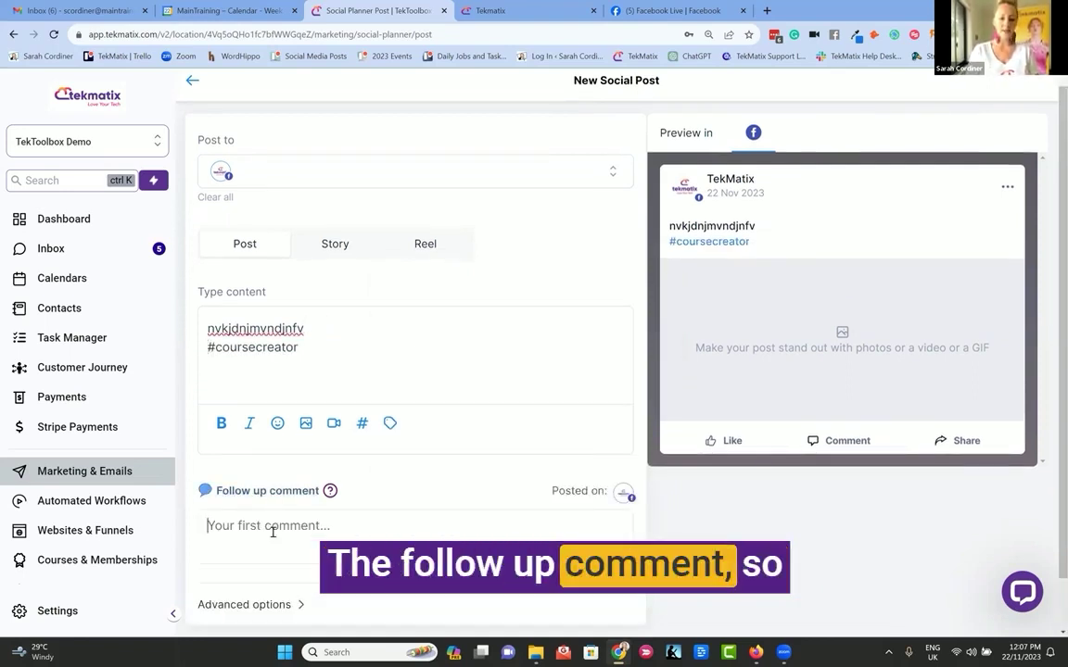
type("i")
key("BackSpace")
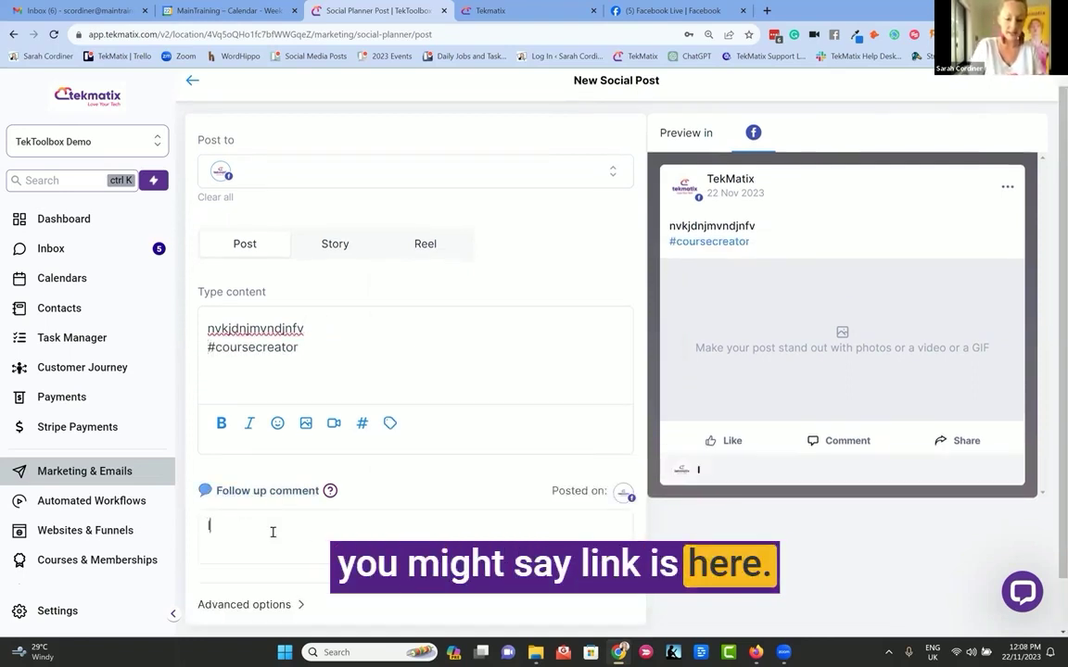
type("link is is")
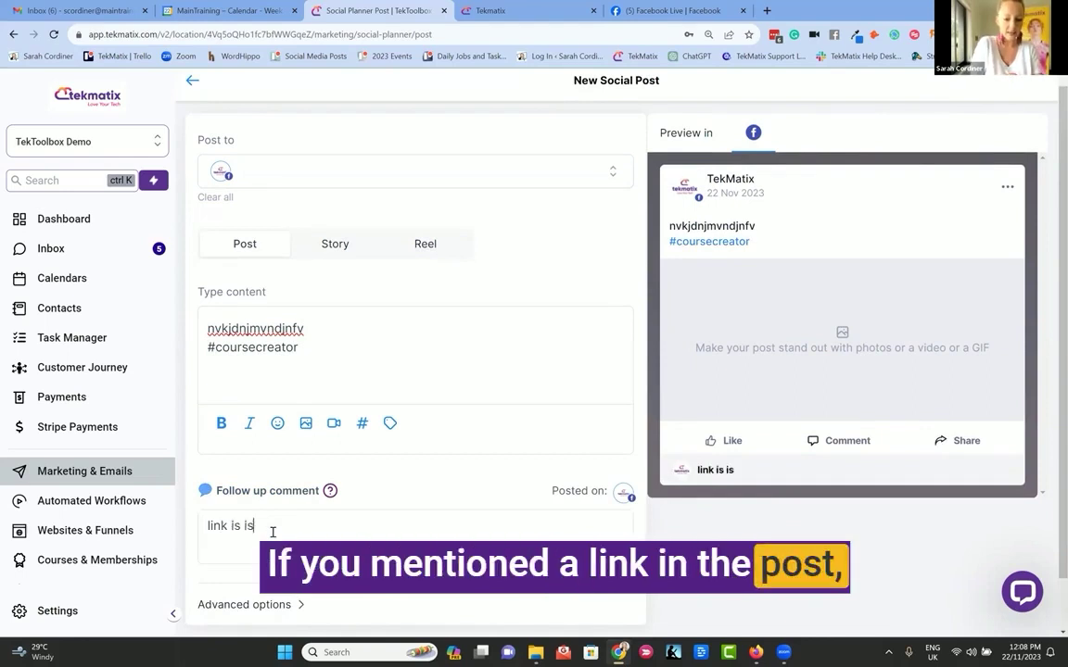
type(" here:")
scroll(273, 531, "down", 1)
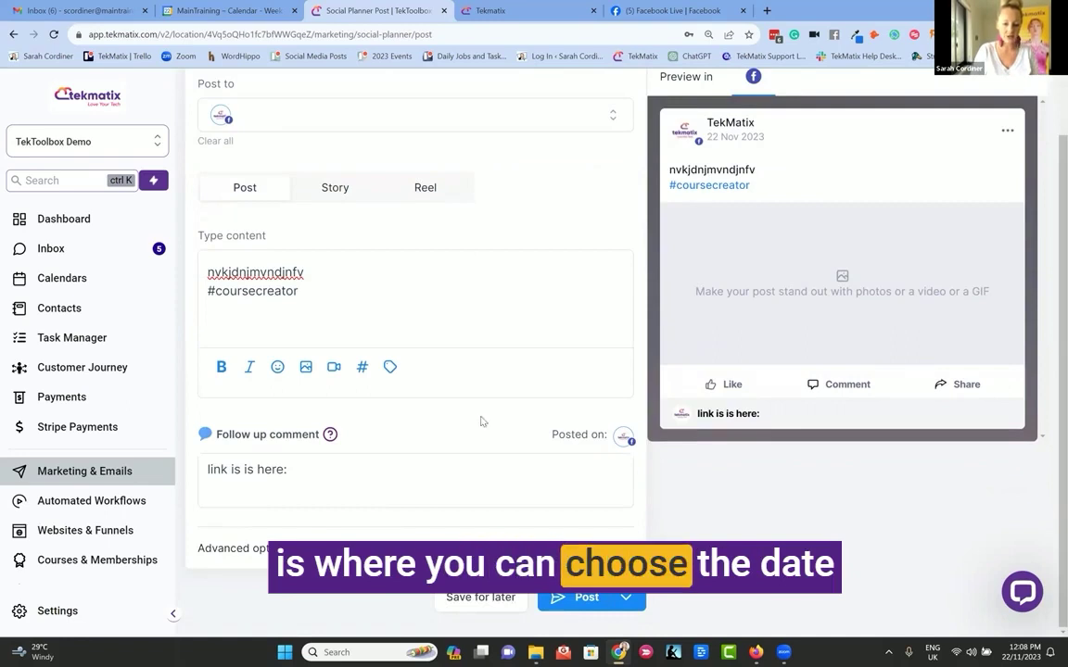
Review the Schedule Post option, cancel its date picker, and close the publishing menu.
left_click(625, 597)
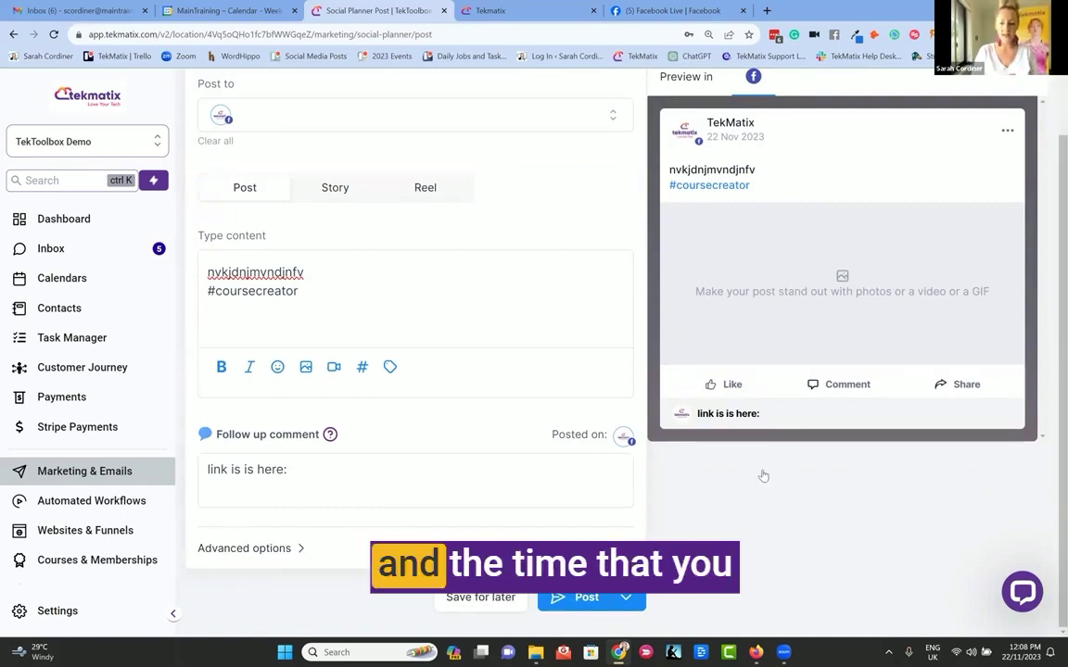
left_click(779, 473)
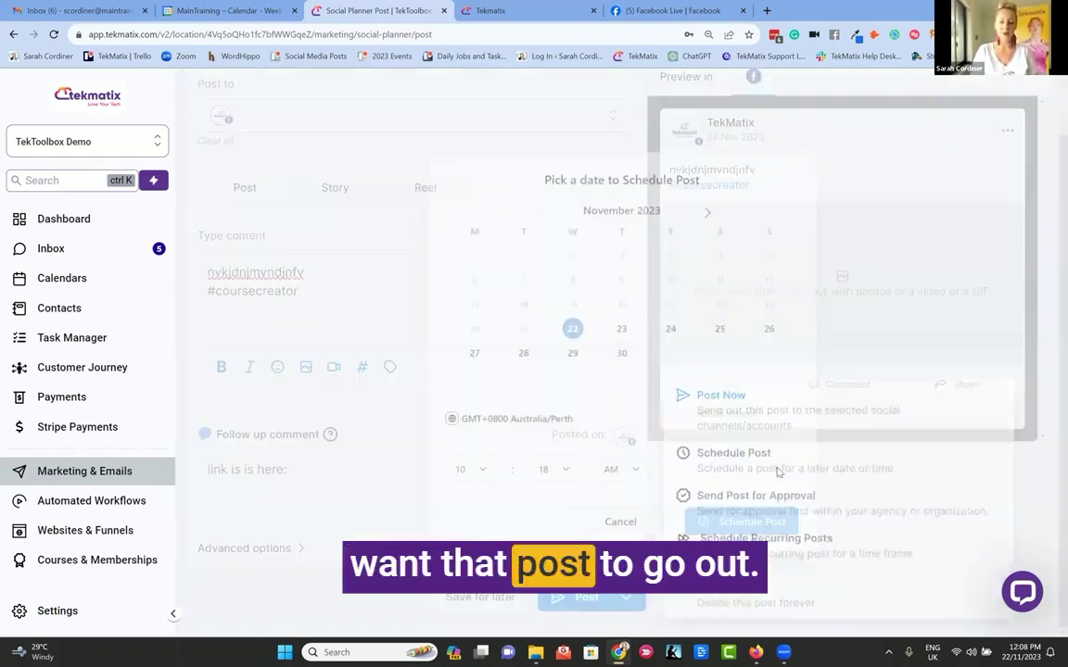
left_click(639, 526)
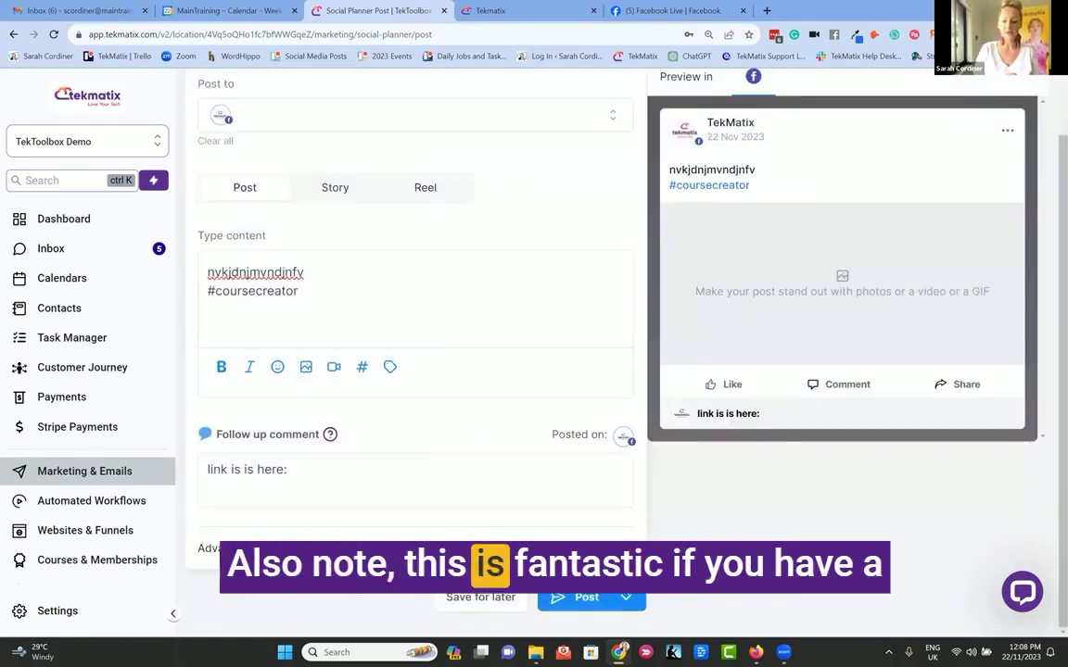
left_click(635, 600)
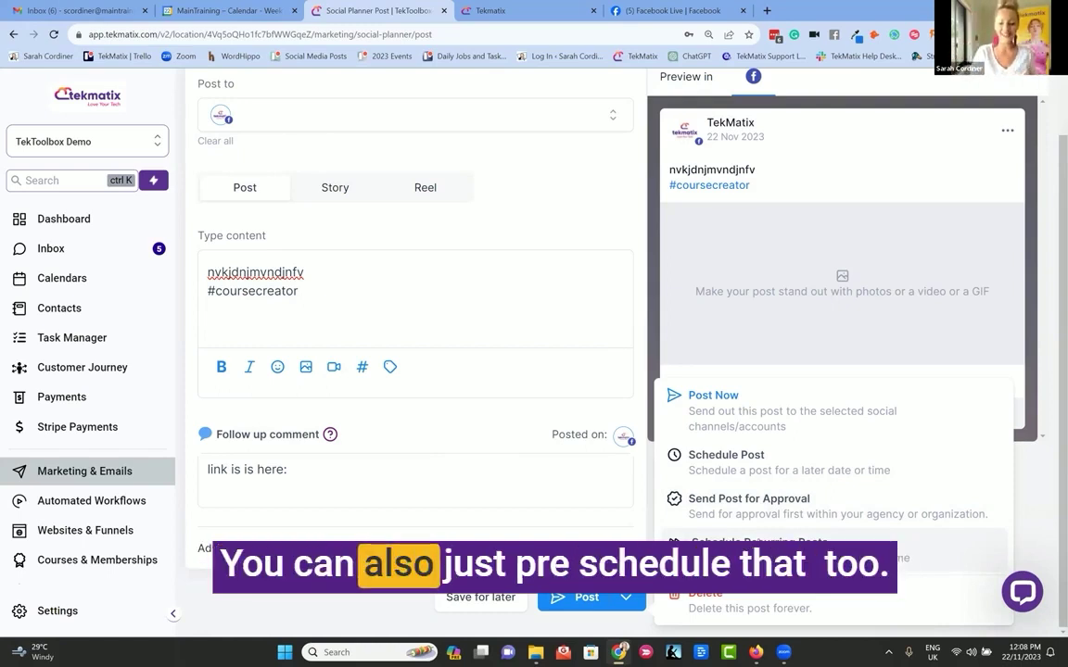
left_click(590, 209)
scroll(558, 191, "up", 1)
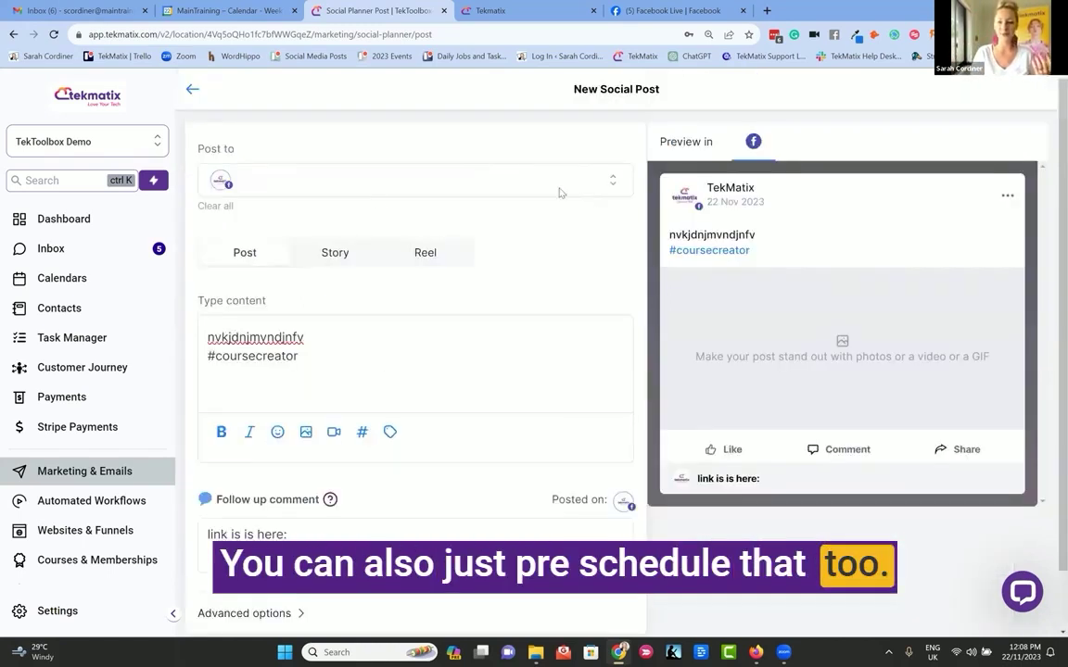
left_click(192, 88)
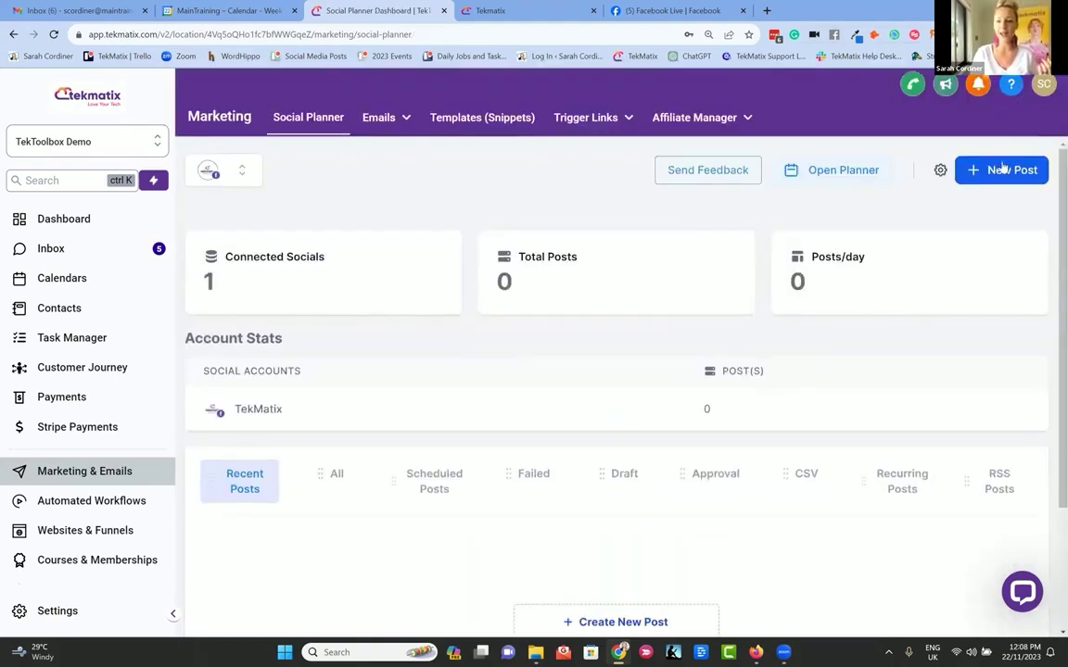
left_click(996, 169)
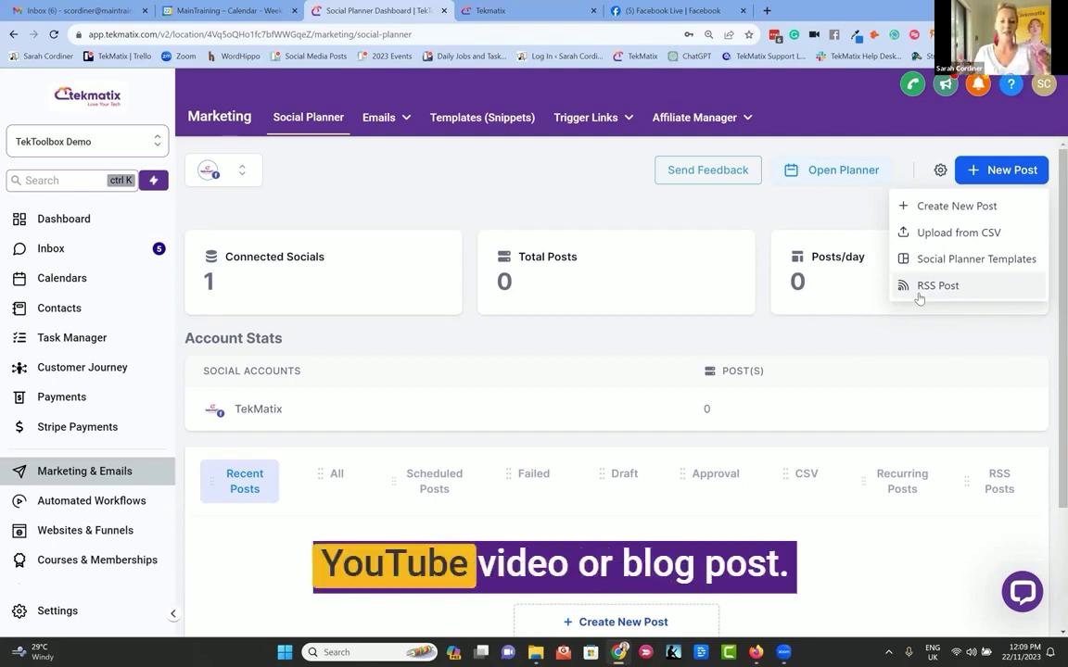
left_click(603, 196)
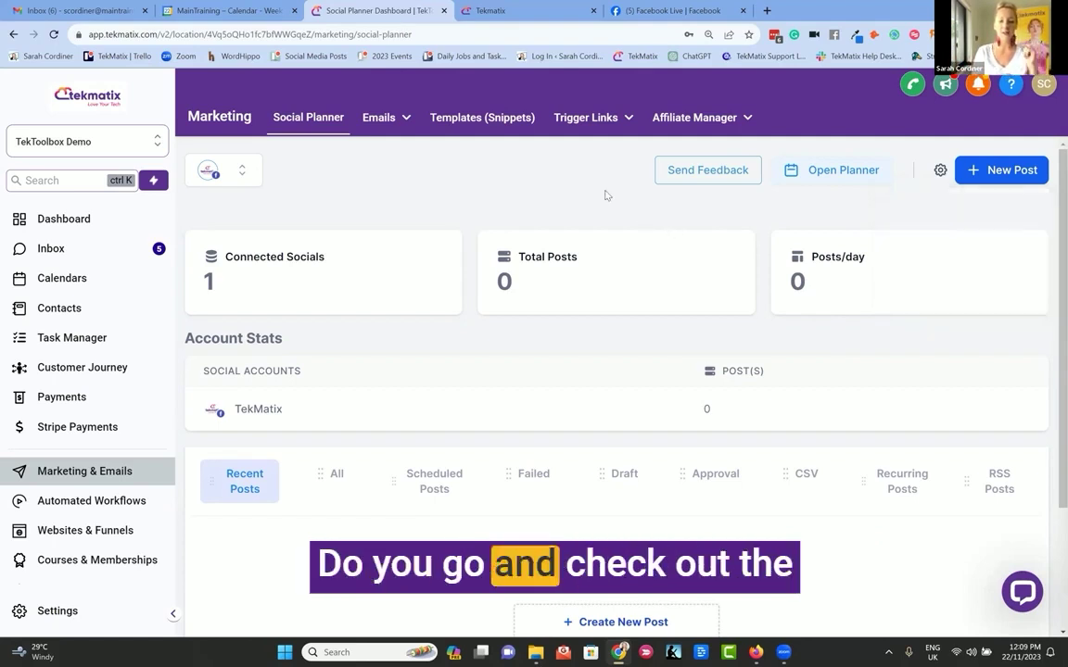